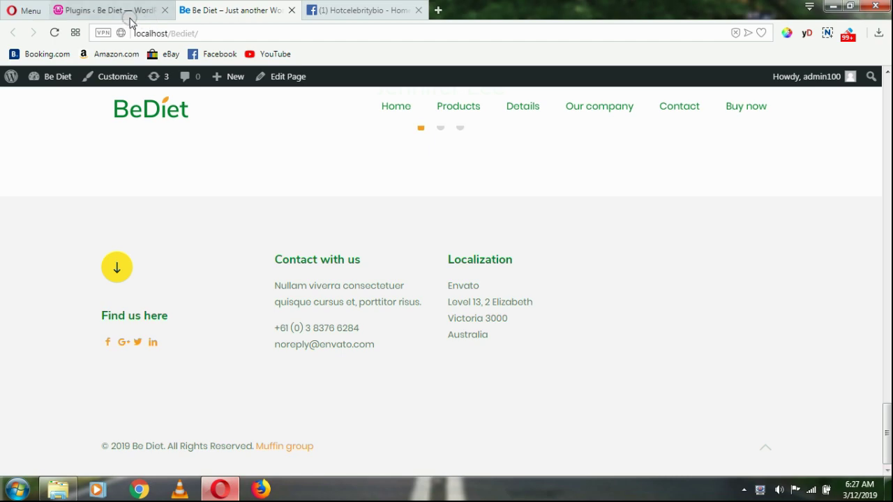
- Open the Add Plugins page of the WordPress site and search for "facebook like box"
{"action": "left_click", "coordinate": [129, 13]}
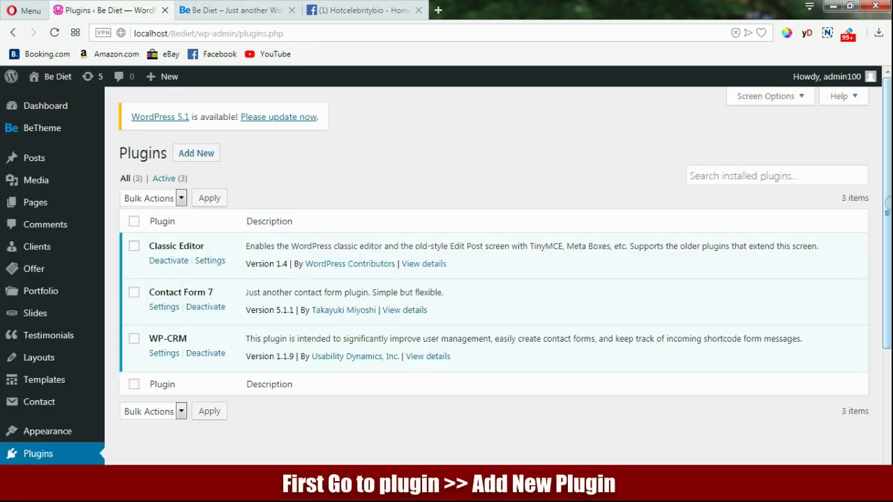
{"action": "scroll", "coordinate": [885, 293], "scroll_direction": "down", "scroll_amount": 3}
{"action": "scroll", "coordinate": [885, 293], "scroll_direction": "up", "scroll_amount": 3}
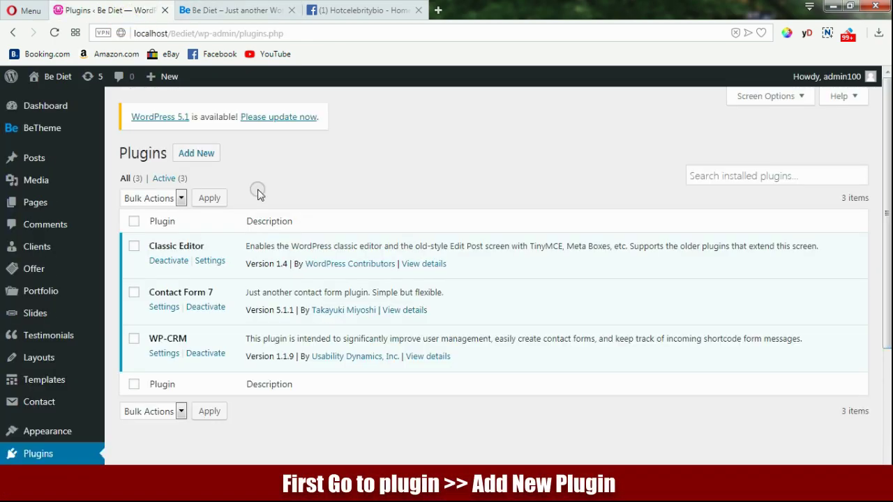
{"action": "left_click", "coordinate": [196, 153]}
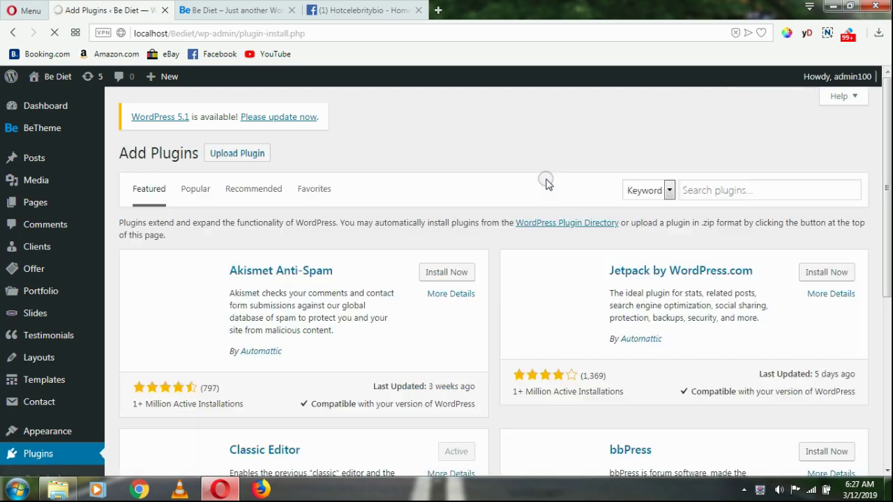
{"action": "left_click", "coordinate": [701, 190]}
{"action": "type", "text": "face"}
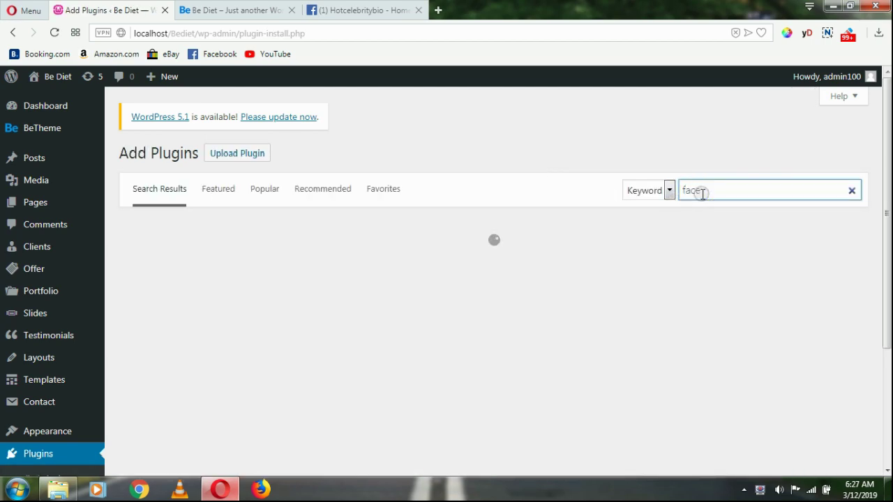
{"action": "type", "text": "book like bo"}
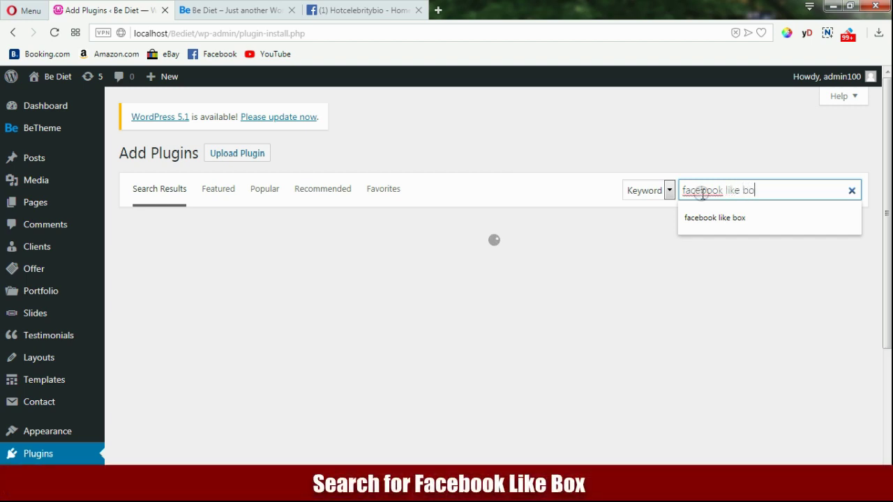
{"action": "type", "text": "x"}
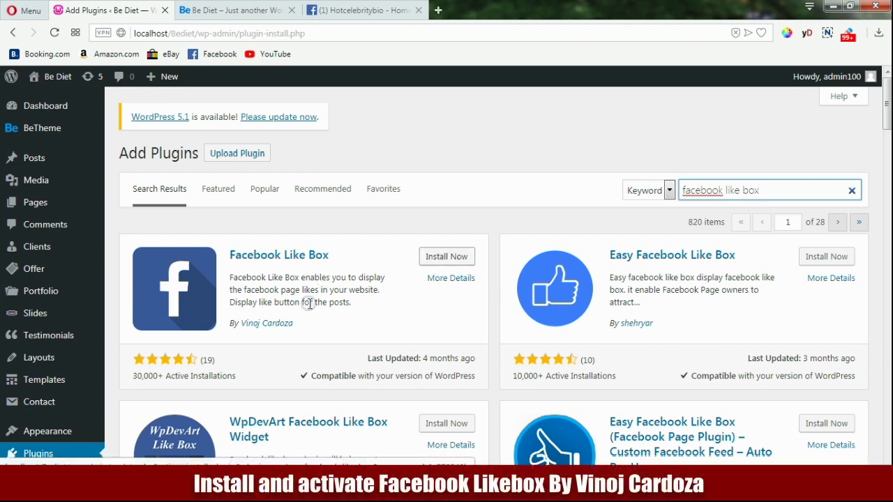
- Install and activate the plugin named exactly Facebook Like Box from the search results
{"action": "left_click_drag", "start_coordinate": [240, 323], "coordinate": [293, 323]}
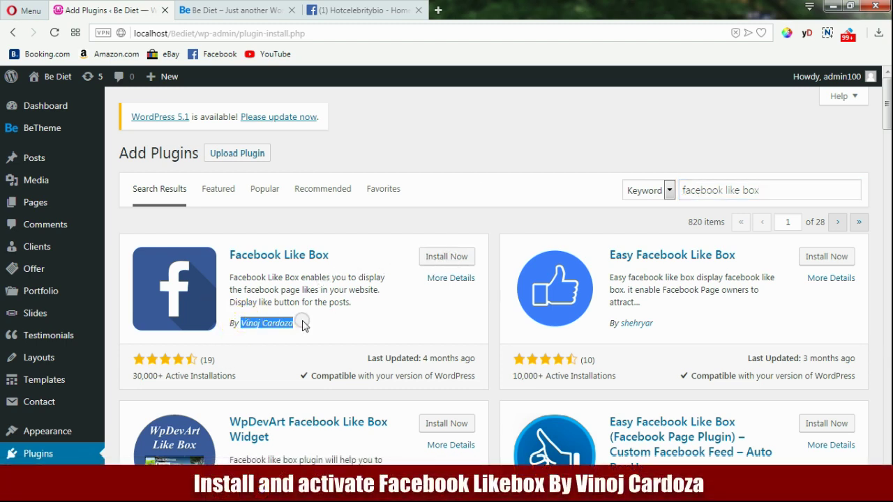
{"action": "left_click", "coordinate": [447, 257]}
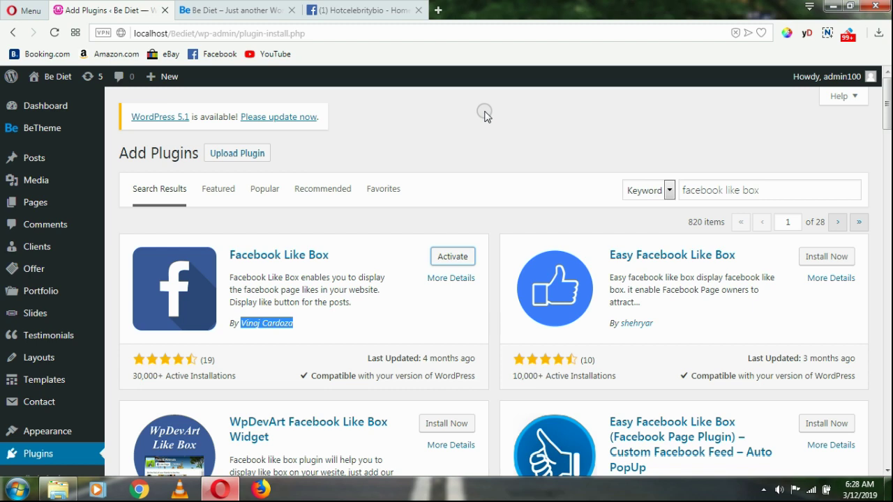
{"action": "left_click", "coordinate": [453, 257]}
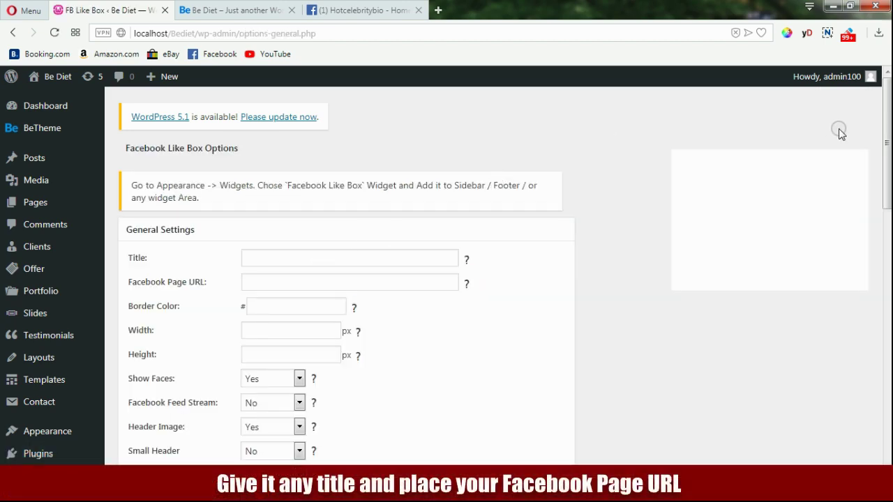
- Open the FB Like Box settings page
{"action": "scroll", "coordinate": [886, 132], "scroll_direction": "down", "scroll_amount": 1}
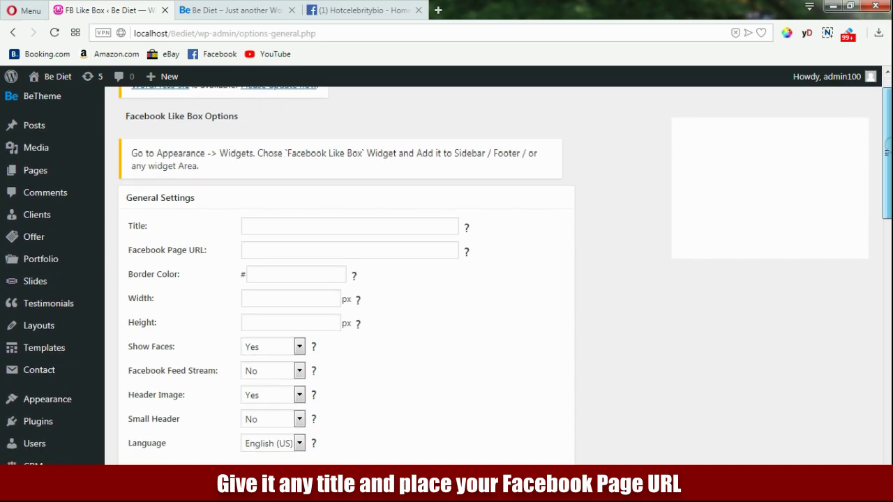
{"action": "scroll", "coordinate": [447, 277], "scroll_direction": "down", "scroll_amount": 4}
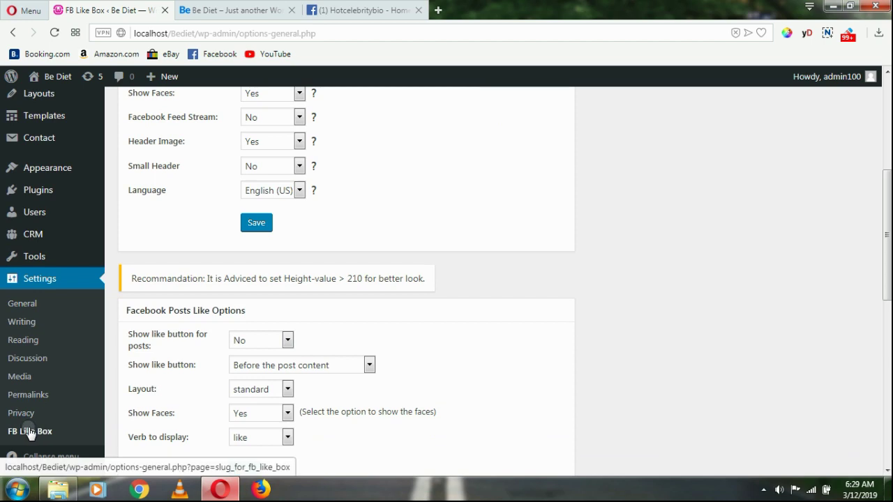
{"action": "left_click", "coordinate": [30, 432]}
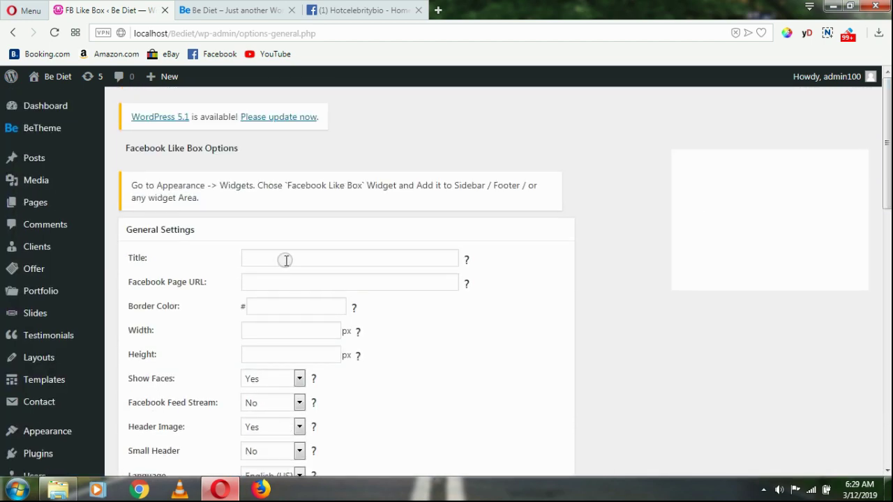
- Enter "Like Us" as the title in the like box's General Settings
{"action": "left_click", "coordinate": [286, 260]}
{"action": "type", "text": "like"}
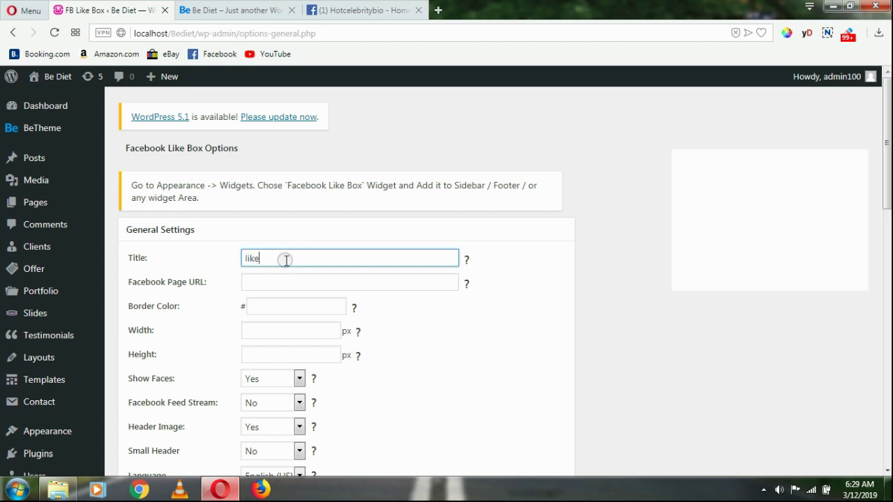
{"action": "type", "text": " Us"}
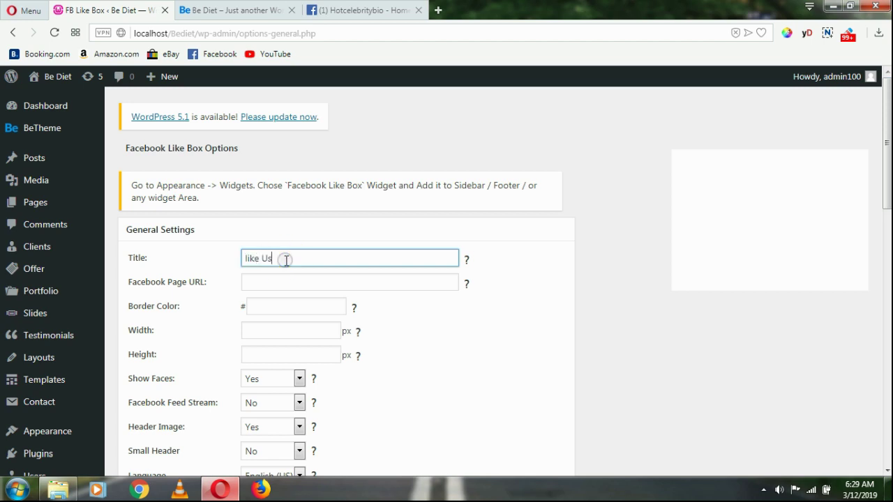
{"action": "left_click", "coordinate": [246, 258]}
{"action": "key", "text": "BackSpace"}
{"action": "type", "text": "L"}
{"action": "key", "text": "BackSpace"}
{"action": "type", "text": "L"}
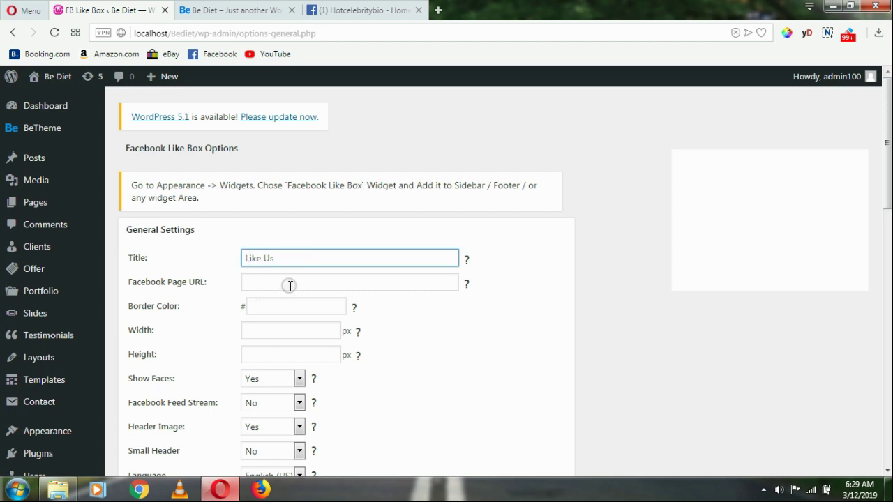
{"action": "left_click", "coordinate": [336, 10]}
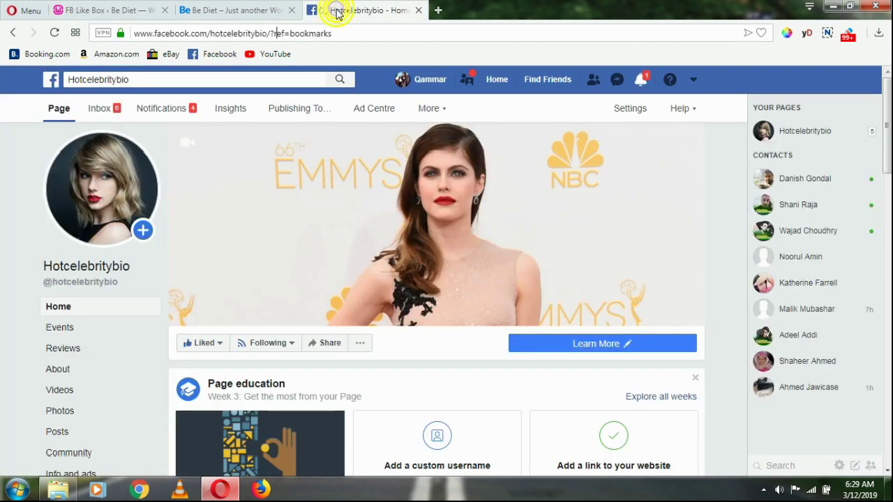
{"action": "left_click_drag", "start_coordinate": [270, 33], "coordinate": [133, 33]}
{"action": "key", "text": "ctrl+c"}
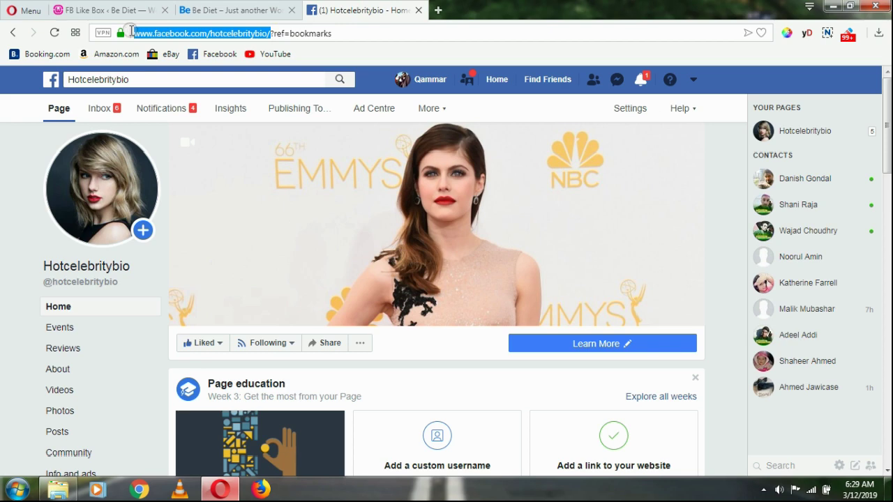
{"action": "left_click", "coordinate": [419, 10]}
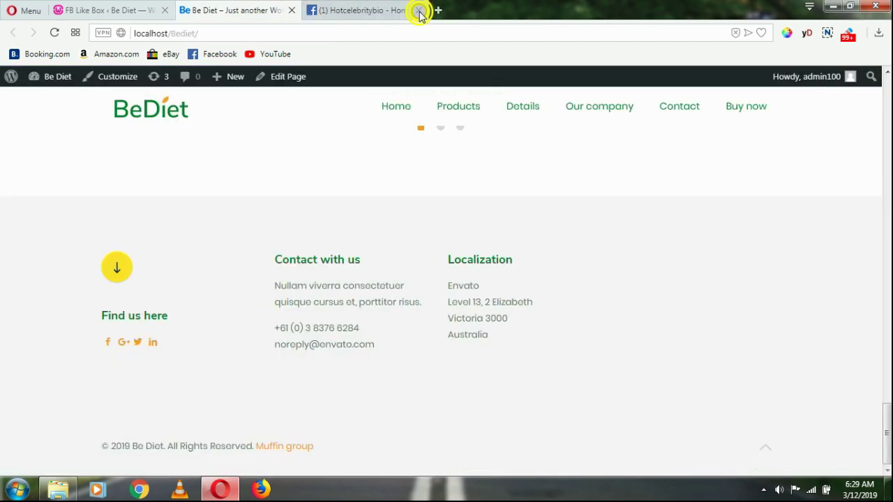
{"action": "left_click", "coordinate": [143, 14]}
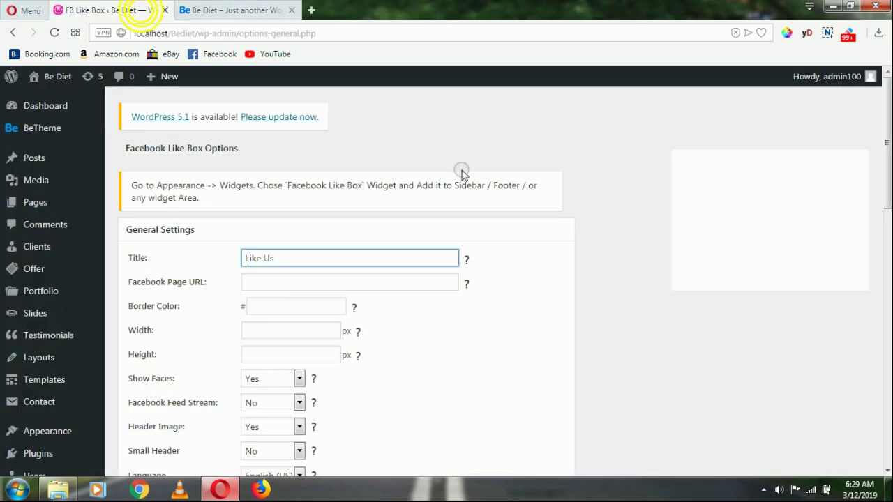
{"action": "left_click", "coordinate": [316, 285]}
{"action": "key", "text": "ctrl+v"}
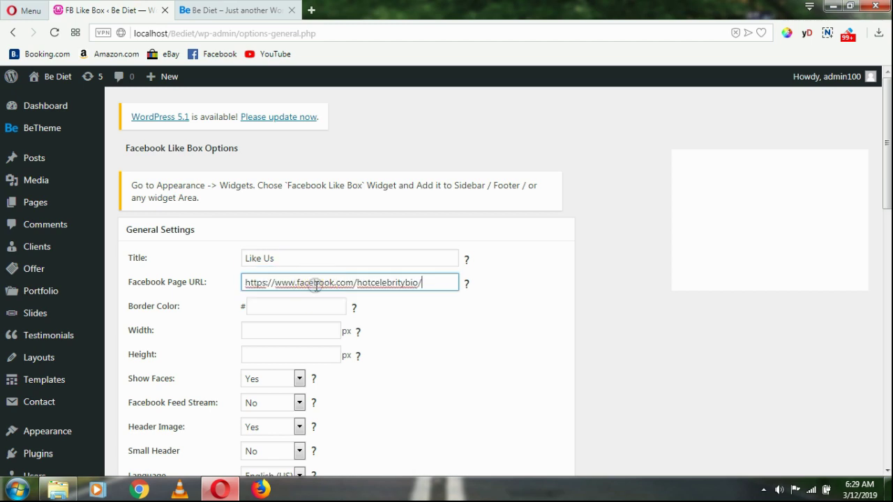
{"action": "left_click", "coordinate": [626, 339]}
- Set the like box width to 300 px
{"action": "scroll", "coordinate": [887, 150], "scroll_direction": "down", "scroll_amount": 1}
{"action": "scroll", "coordinate": [888, 150], "scroll_direction": "down", "scroll_amount": 1}
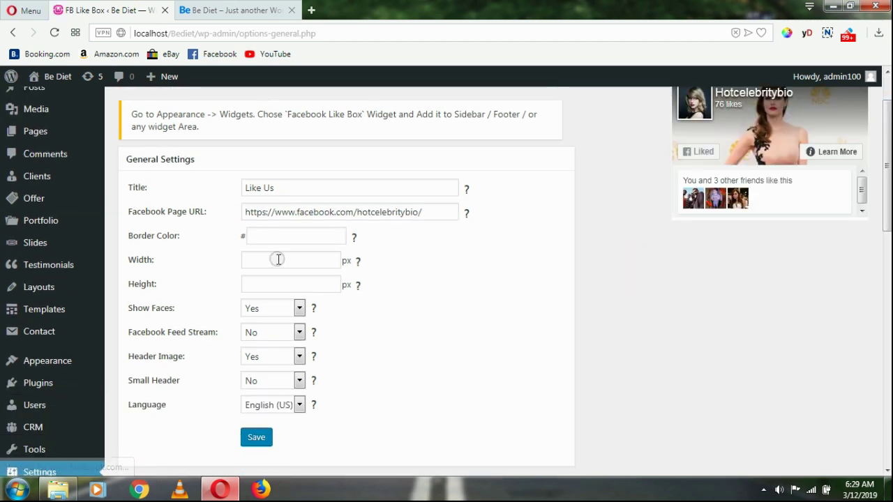
{"action": "left_click", "coordinate": [278, 257]}
{"action": "type", "text": "300"}
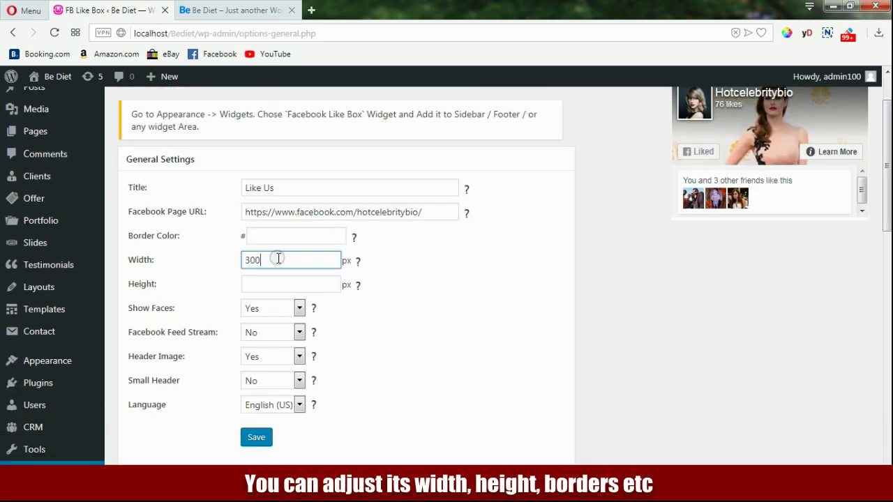
{"action": "scroll", "coordinate": [887, 181], "scroll_direction": "up", "scroll_amount": 1}
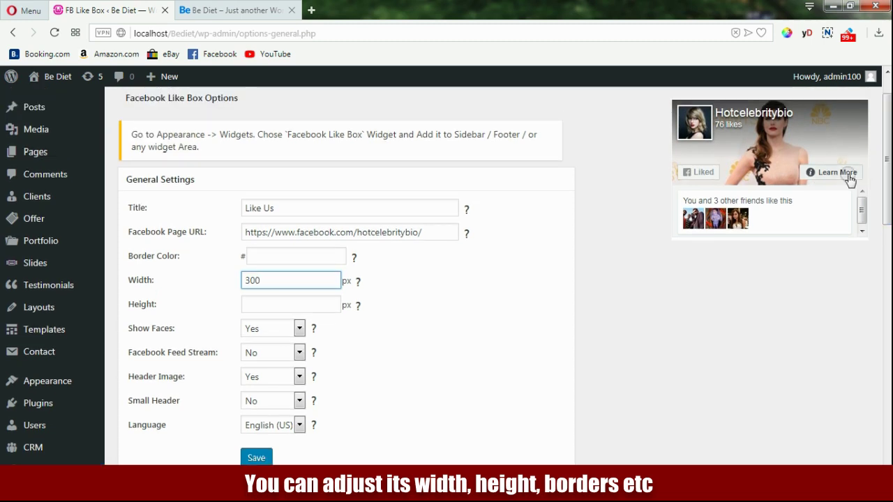
- Set the like box height to 400 px and apply it to the preview
{"action": "left_click", "coordinate": [308, 305]}
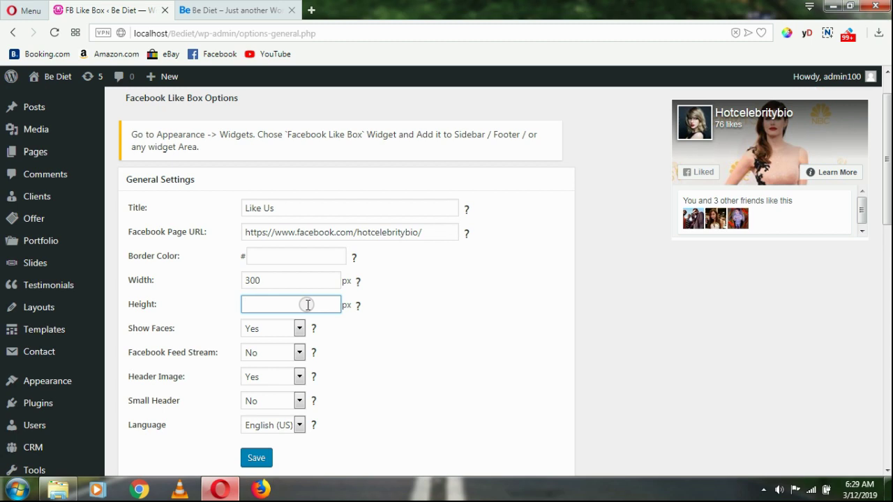
{"action": "type", "text": "400"}
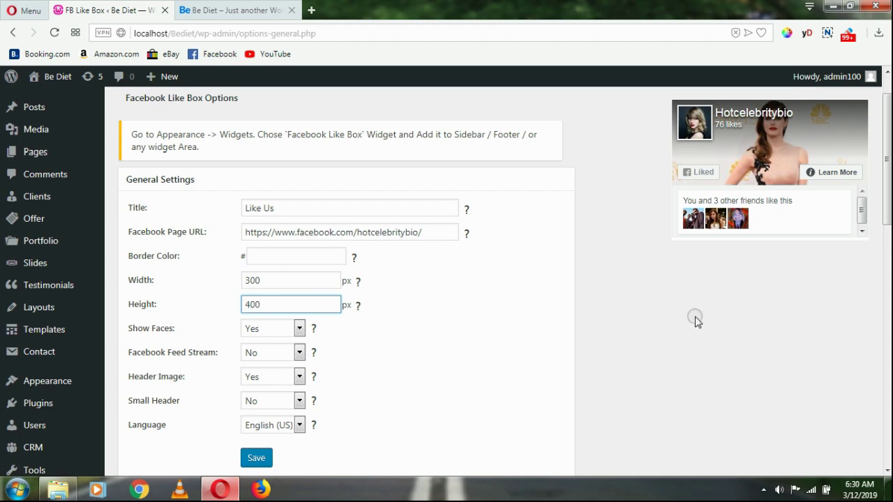
{"action": "left_click", "coordinate": [685, 323]}
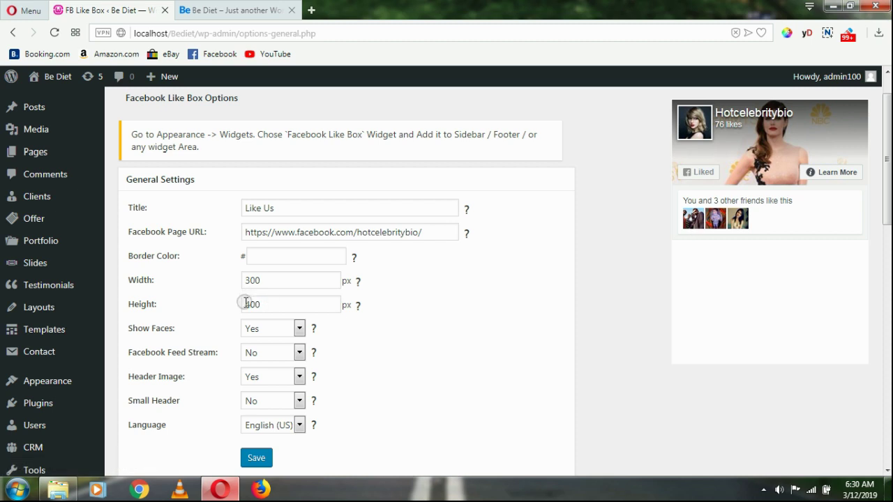
- Set the like box height to 300 px and apply it to the preview
{"action": "left_click_drag", "start_coordinate": [243, 304], "coordinate": [251, 302]}
{"action": "type", "text": "3"}
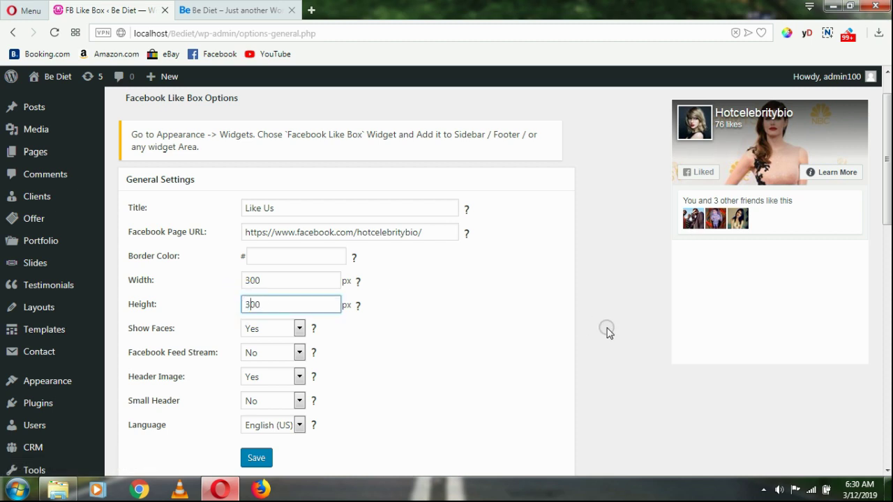
{"action": "left_click", "coordinate": [502, 319]}
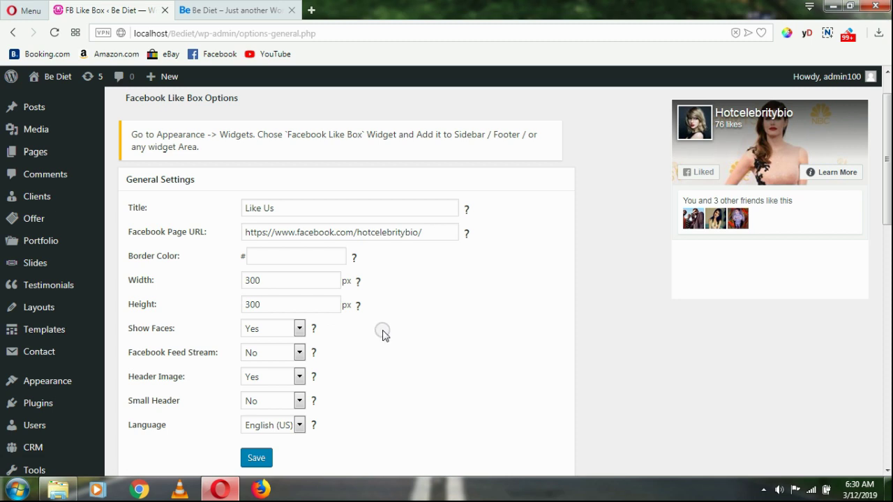
- Set Facebook Feed Stream to Yes and look through the page's posts in the like box preview
{"action": "left_click", "coordinate": [298, 354]}
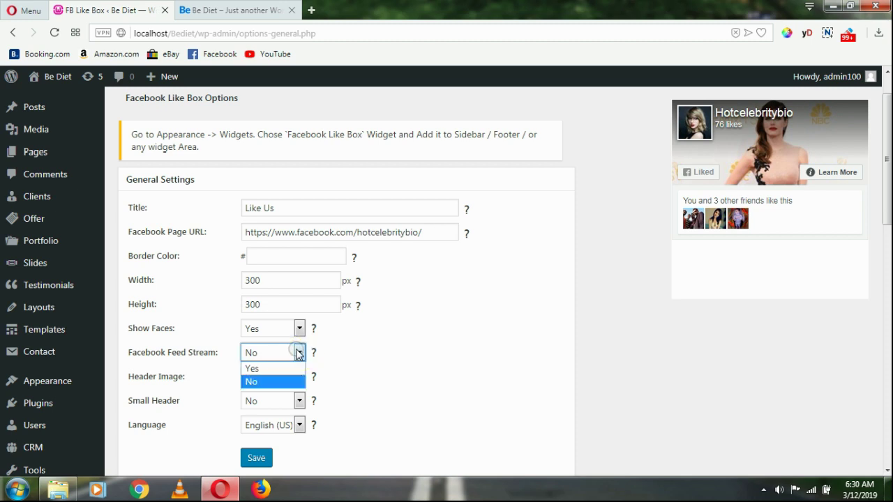
{"action": "left_click", "coordinate": [281, 368]}
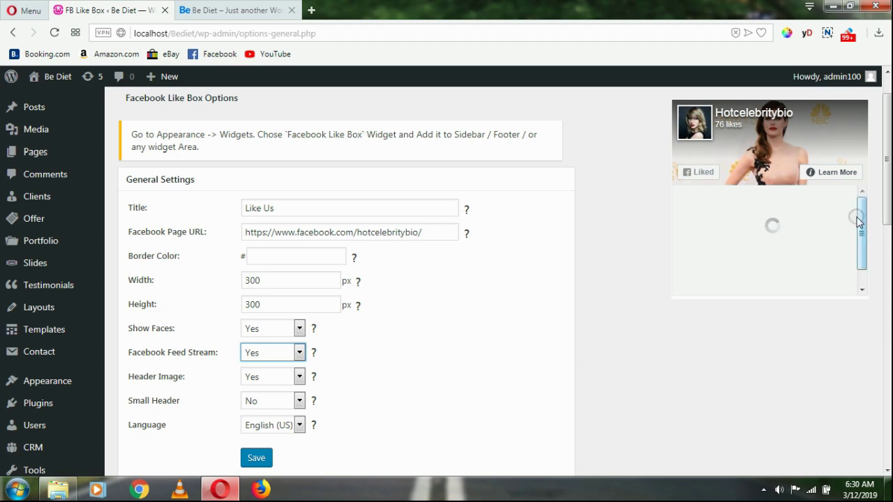
{"action": "scroll", "coordinate": [860, 230], "scroll_direction": "down", "scroll_amount": 5}
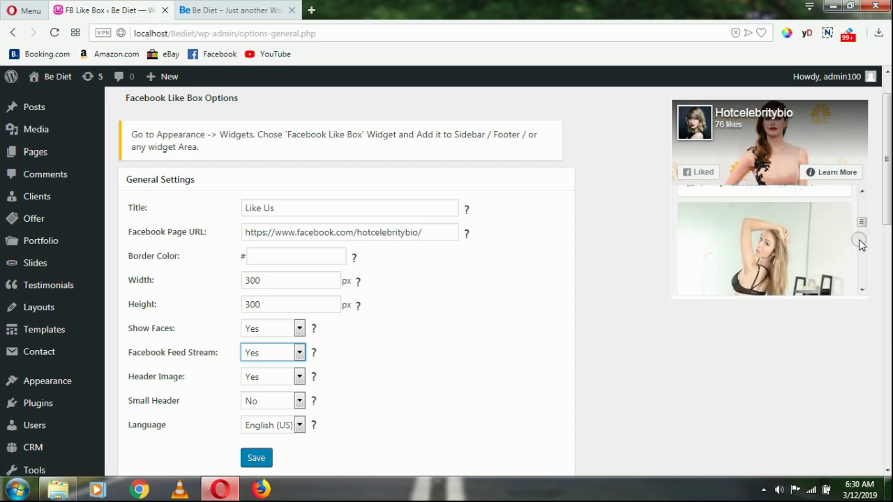
{"action": "scroll", "coordinate": [861, 243], "scroll_direction": "up", "scroll_amount": 2}
{"action": "scroll", "coordinate": [861, 239], "scroll_direction": "up", "scroll_amount": 1}
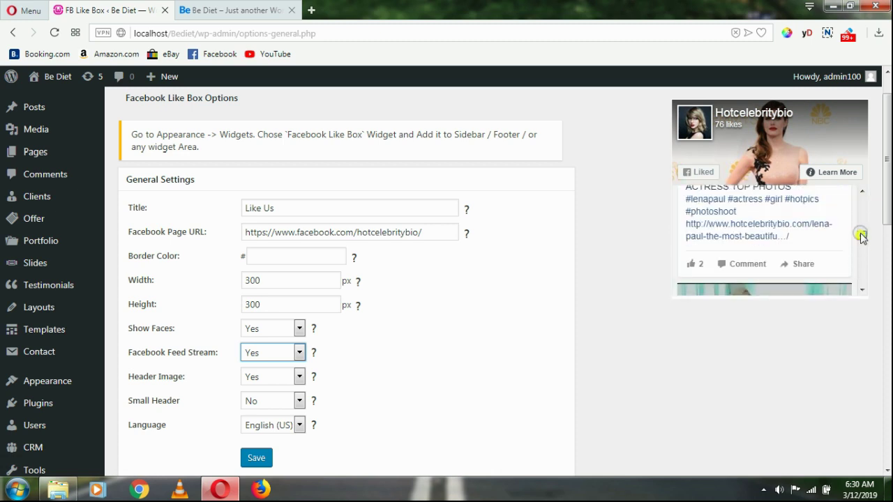
{"action": "left_click_drag", "start_coordinate": [861, 237], "coordinate": [862, 201]}
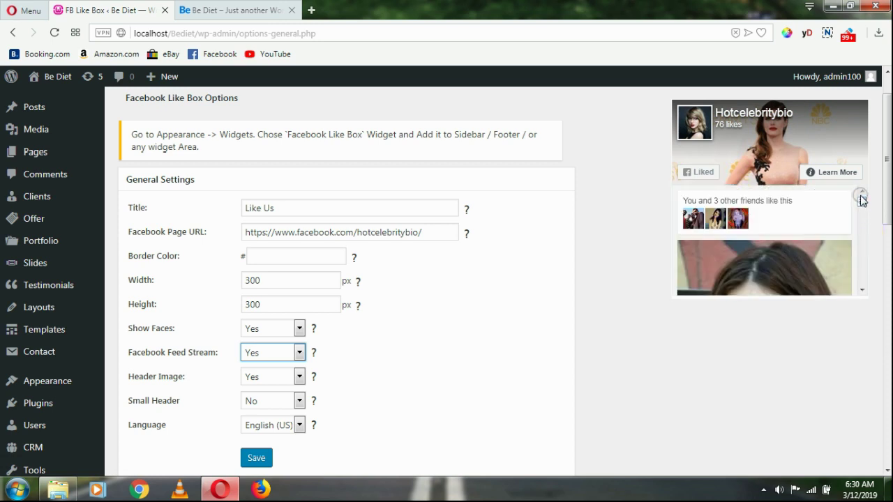
- Set Facebook Feed Stream back to No
{"action": "left_click", "coordinate": [300, 353]}
{"action": "left_click", "coordinate": [258, 379]}
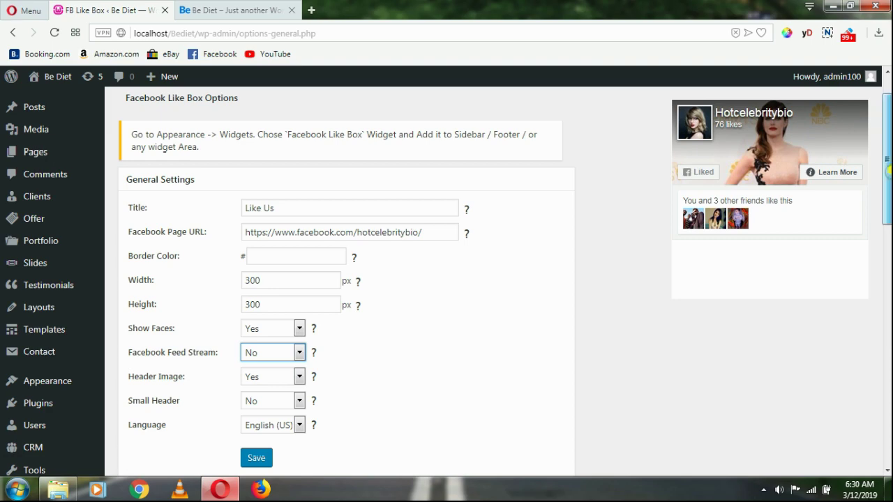
{"action": "left_click_drag", "start_coordinate": [888, 171], "coordinate": [888, 217]}
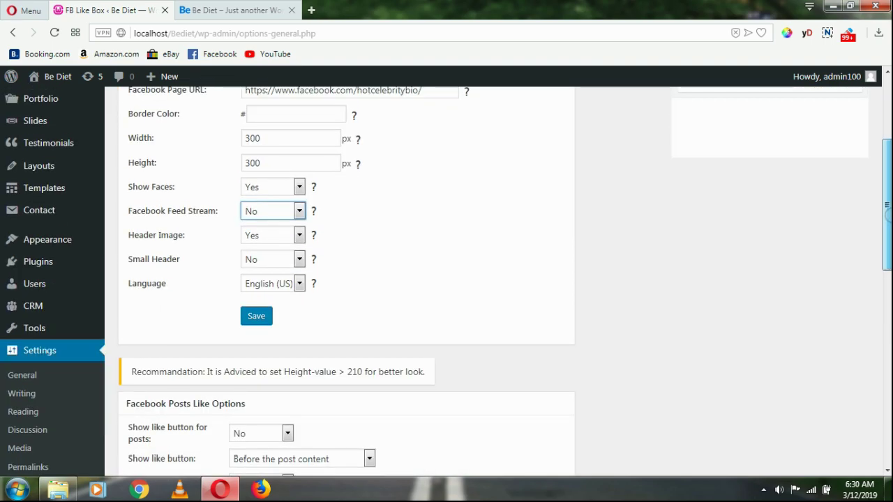
- Save the Facebook Like Box general settings
{"action": "scroll", "coordinate": [346, 279], "scroll_direction": "down", "scroll_amount": 1}
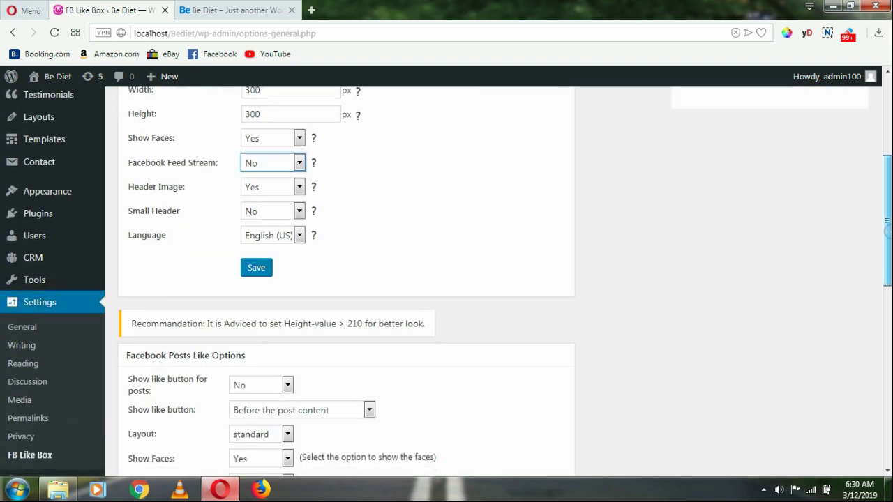
{"action": "scroll", "coordinate": [346, 279], "scroll_direction": "down", "scroll_amount": 1}
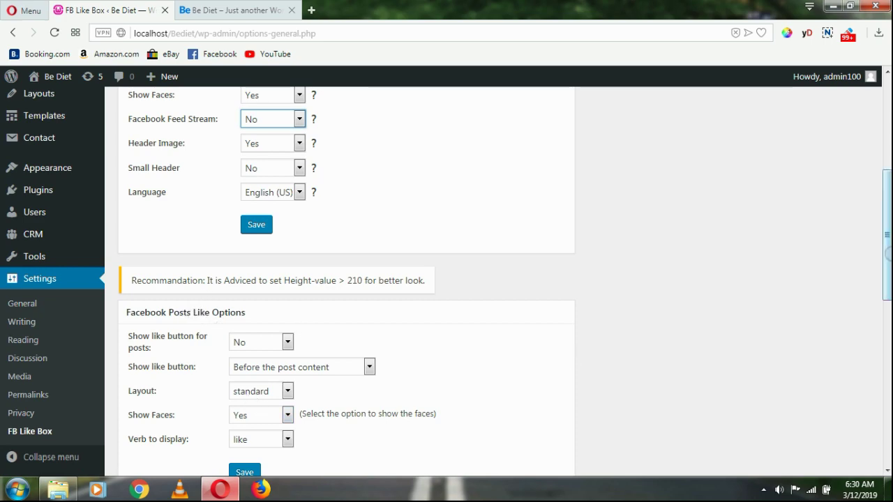
{"action": "scroll", "coordinate": [346, 279], "scroll_direction": "up", "scroll_amount": 3}
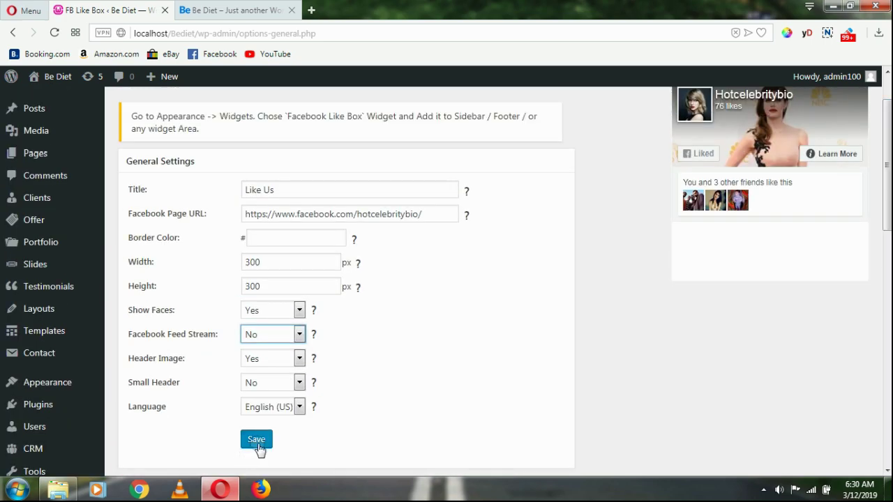
{"action": "left_click", "coordinate": [257, 441]}
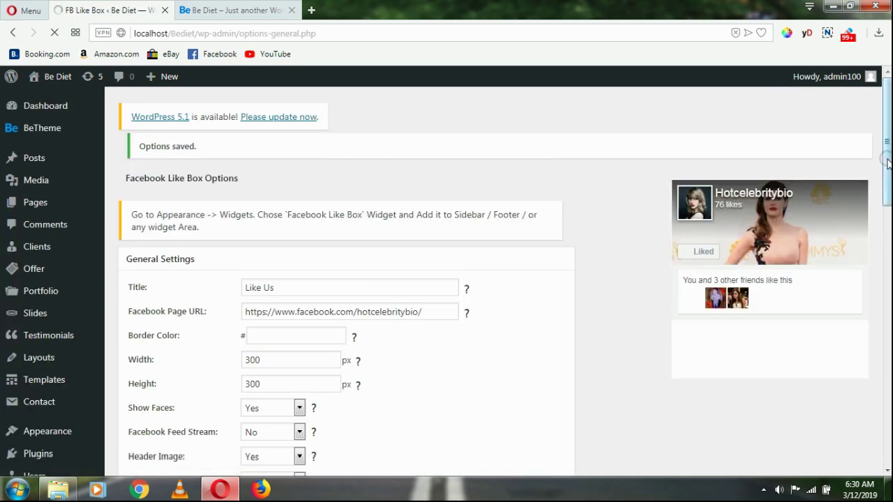
- Open the Widgets management page of the site
{"action": "left_click_drag", "start_coordinate": [889, 163], "coordinate": [888, 238]}
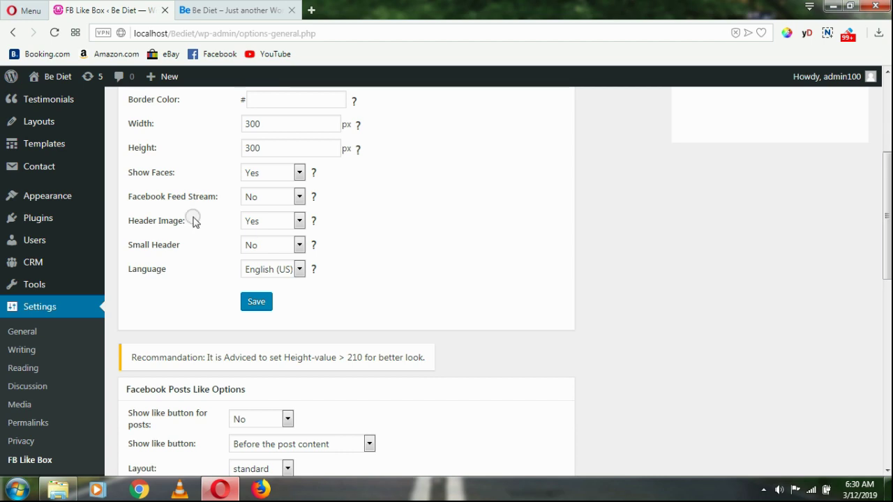
{"action": "mouse_move", "coordinate": [81, 199]}
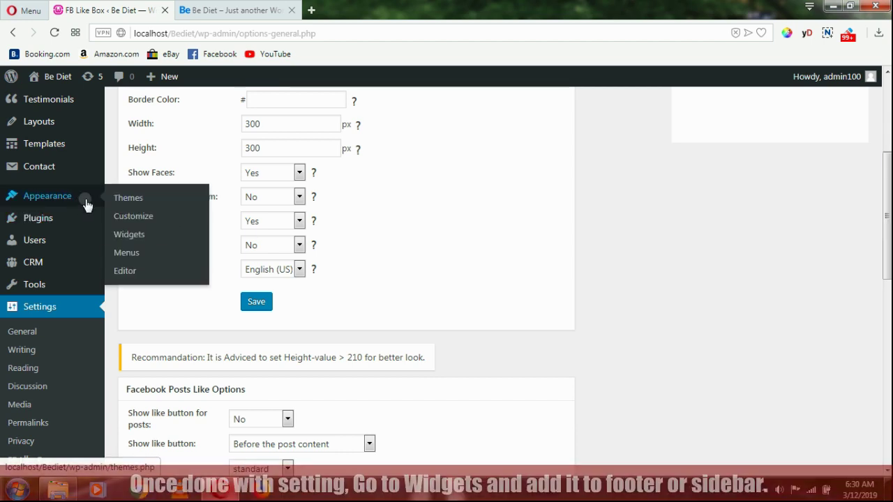
{"action": "left_click", "coordinate": [125, 235]}
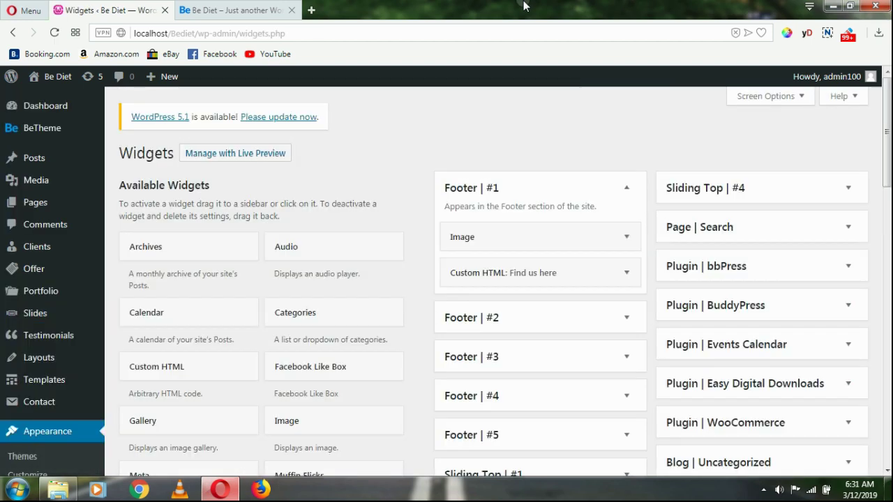
- Add the Facebook Like Box widget to the Footer #4 area and finish its setup
{"action": "scroll", "coordinate": [887, 133], "scroll_direction": "down", "scroll_amount": 3}
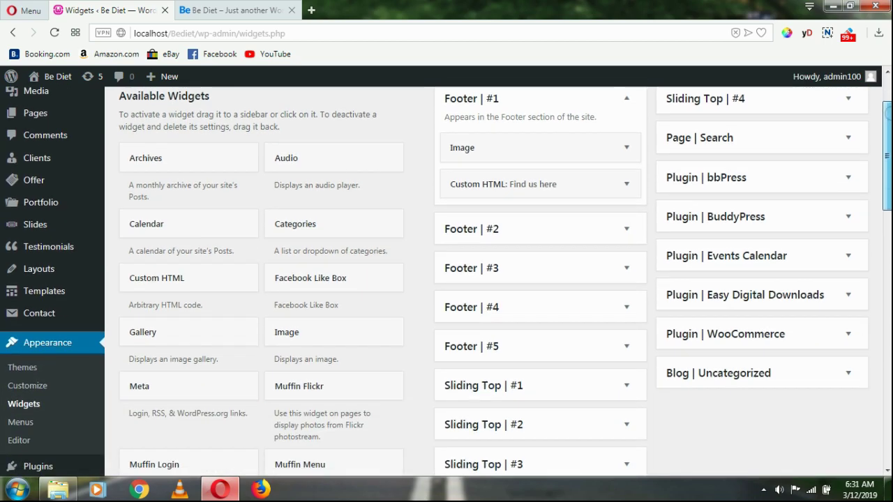
{"action": "scroll", "coordinate": [447, 279], "scroll_direction": "down", "scroll_amount": 5}
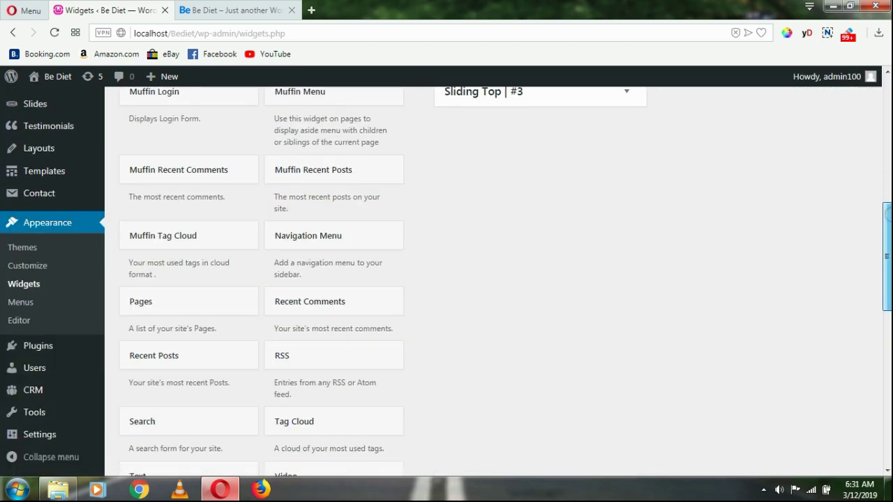
{"action": "scroll", "coordinate": [887, 209], "scroll_direction": "down", "scroll_amount": 2}
{"action": "scroll", "coordinate": [887, 150], "scroll_direction": "up", "scroll_amount": 6}
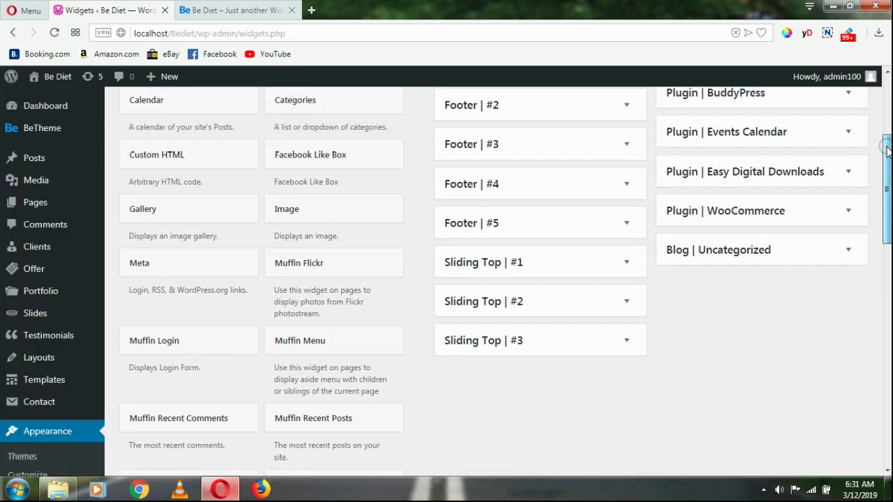
{"action": "scroll", "coordinate": [887, 150], "scroll_direction": "up", "scroll_amount": 1}
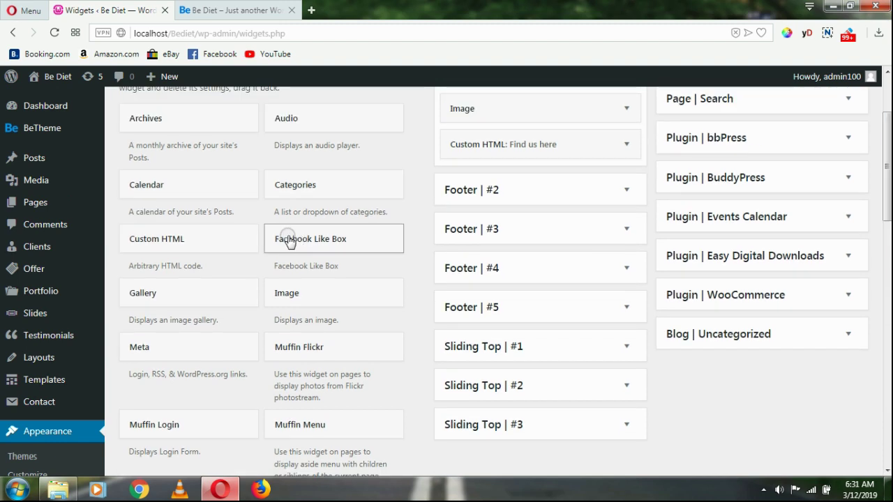
{"action": "left_click", "coordinate": [548, 305]}
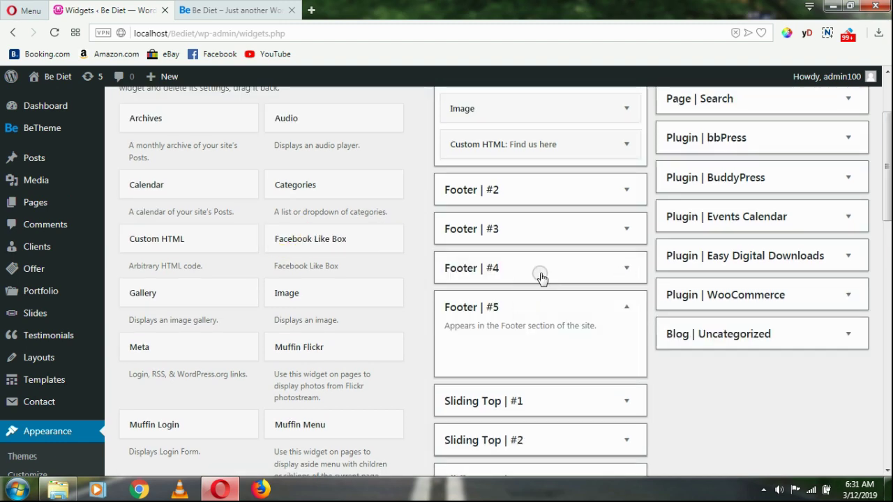
{"action": "left_click_drag", "start_coordinate": [541, 278], "coordinate": [516, 295]}
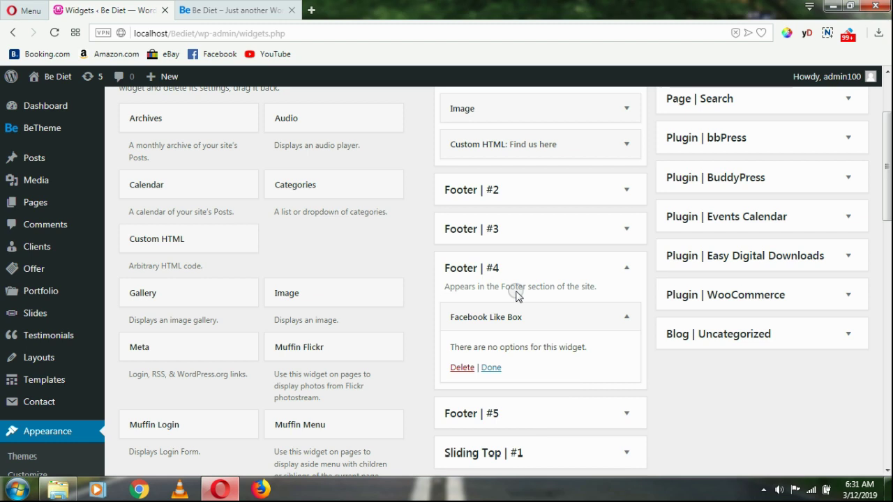
{"action": "left_click", "coordinate": [490, 368]}
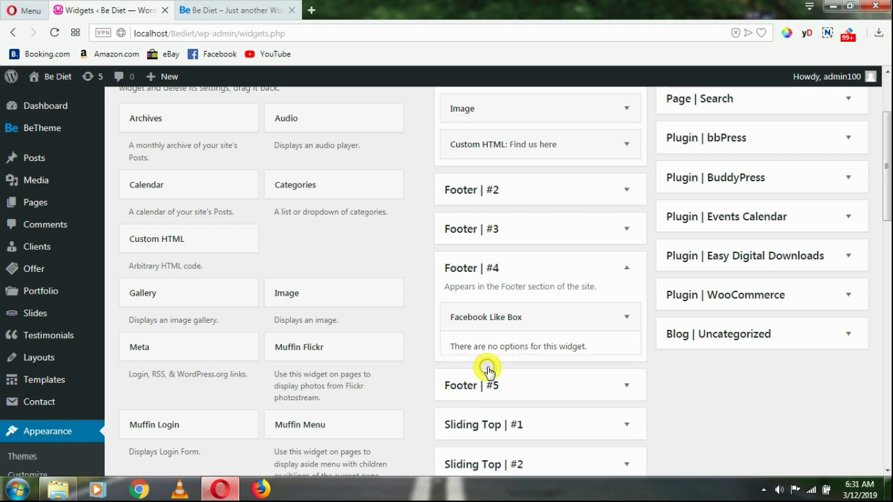
- Reload the site's front page and check its footer for the like box
{"action": "left_click", "coordinate": [230, 9]}
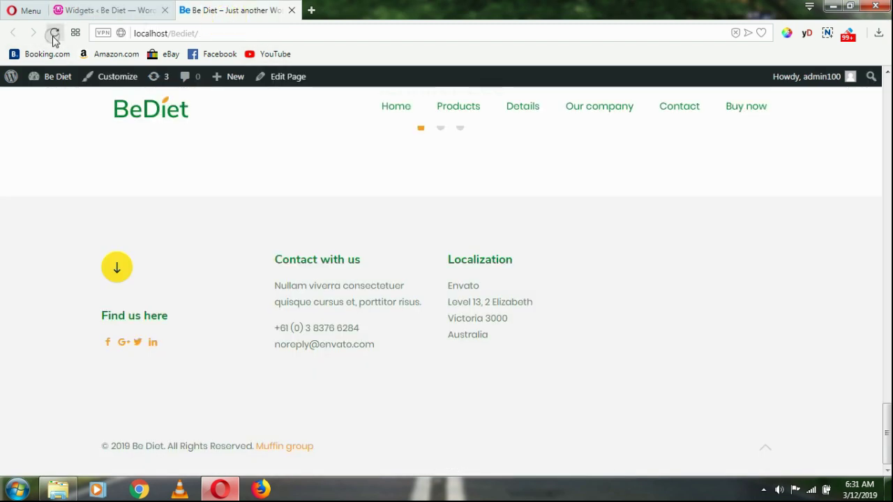
{"action": "left_click", "coordinate": [54, 33]}
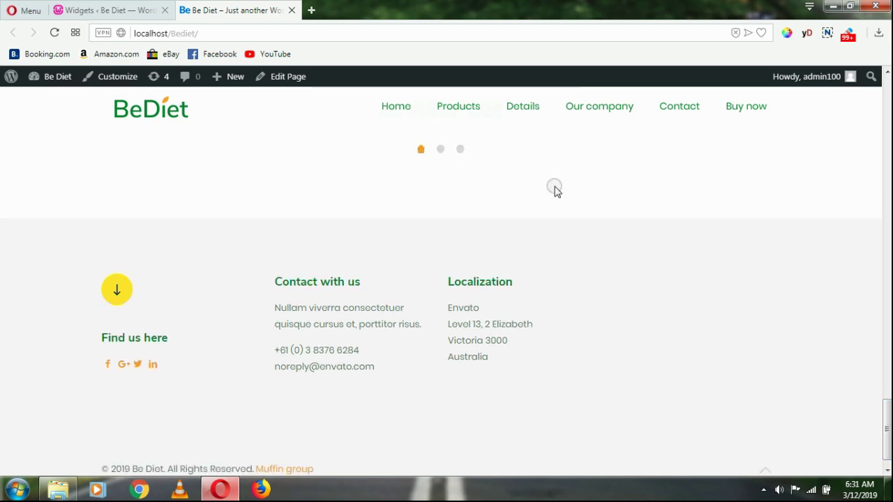
- Move the Facebook Like Box widget from Footer #4 to Footer #3, below the Localization widget
{"action": "left_click", "coordinate": [101, 14]}
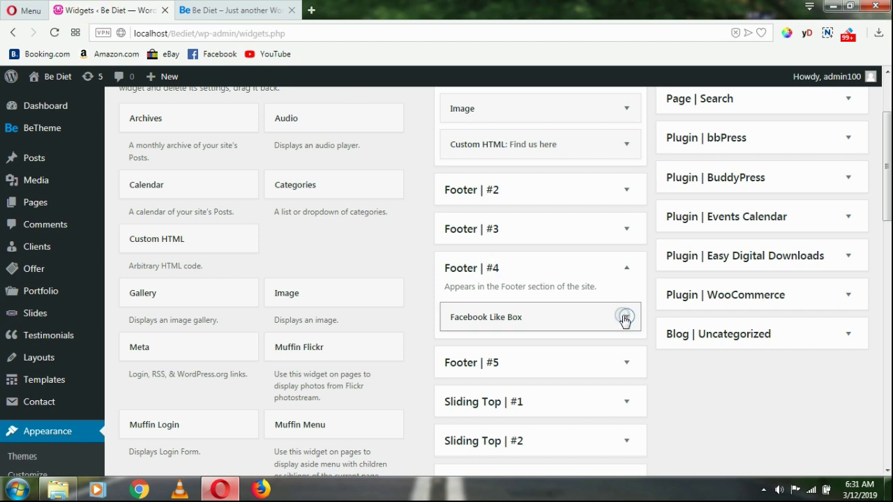
{"action": "mouse_move", "coordinate": [574, 319]}
{"action": "left_mouse_down"}
{"action": "mouse_move", "coordinate": [573, 235]}
{"action": "mouse_move", "coordinate": [575, 313]}
{"action": "left_mouse_up"}
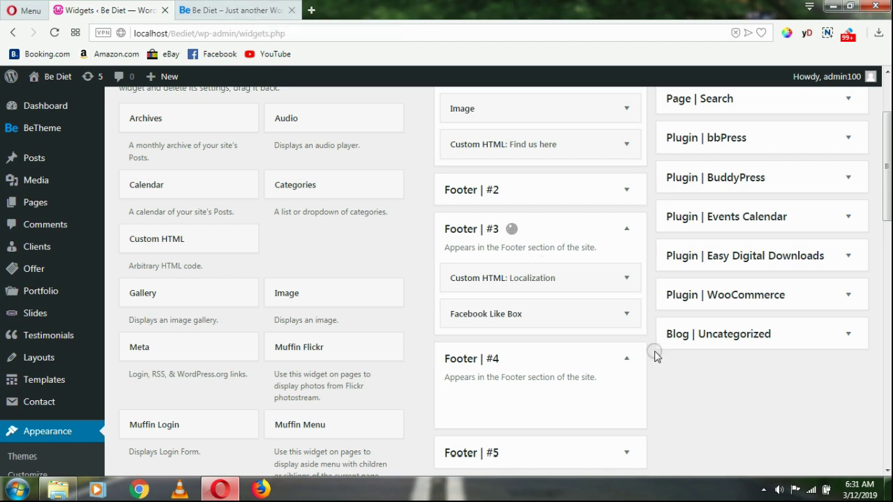
- Reload the site's front page and examine the Like Us box in the footer's Localization column
{"action": "left_click", "coordinate": [222, 10]}
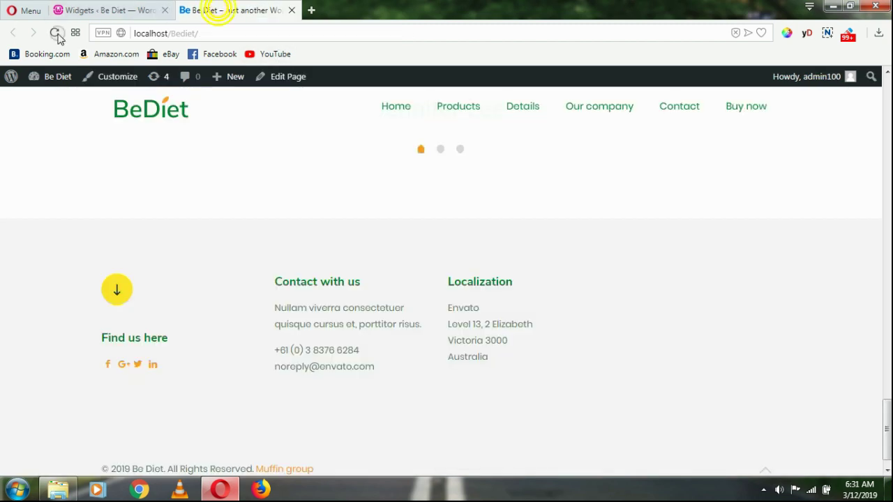
{"action": "left_click", "coordinate": [55, 34]}
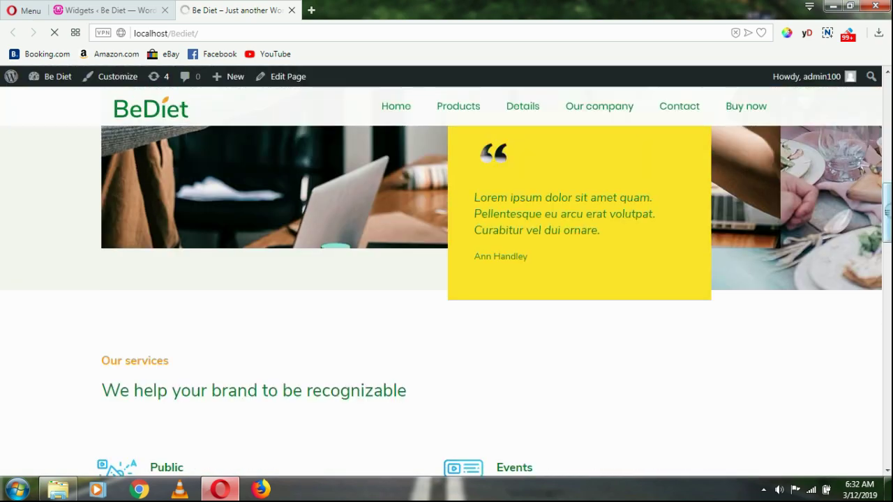
{"action": "left_click_drag", "start_coordinate": [887, 213], "coordinate": [887, 420]}
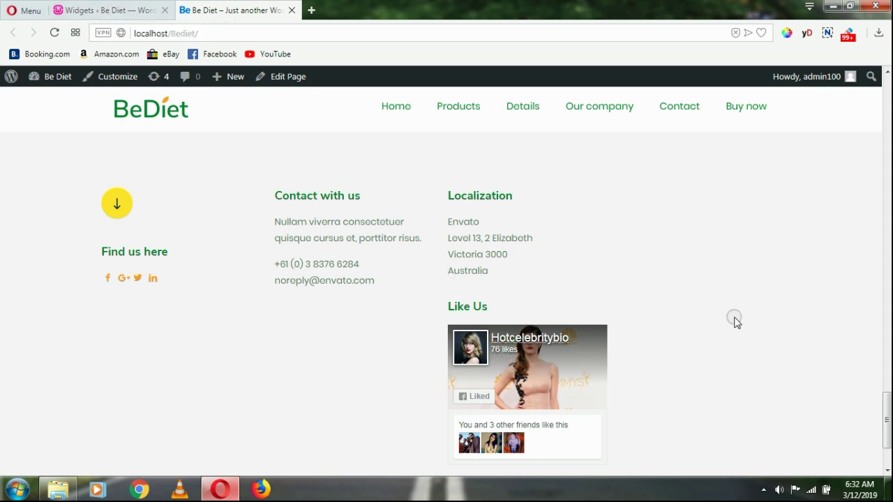
{"action": "left_click_drag", "start_coordinate": [887, 420], "coordinate": [887, 436]}
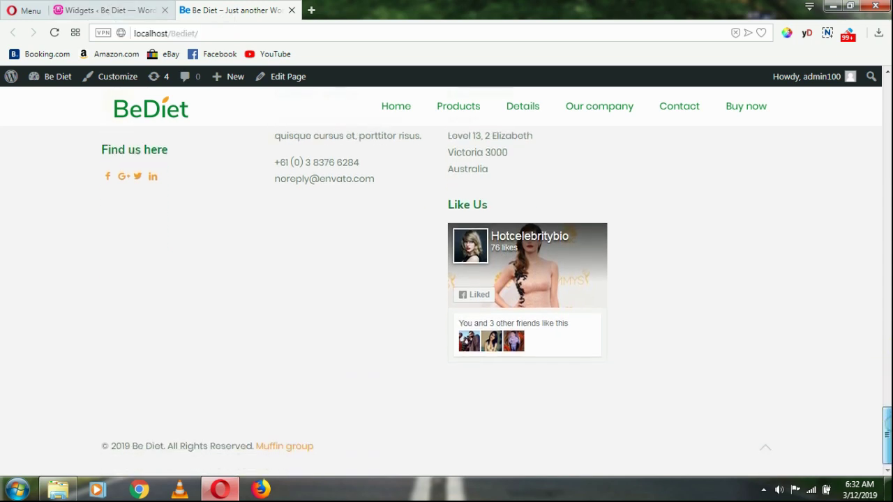
{"action": "scroll", "coordinate": [887, 421], "scroll_direction": "up", "scroll_amount": 2}
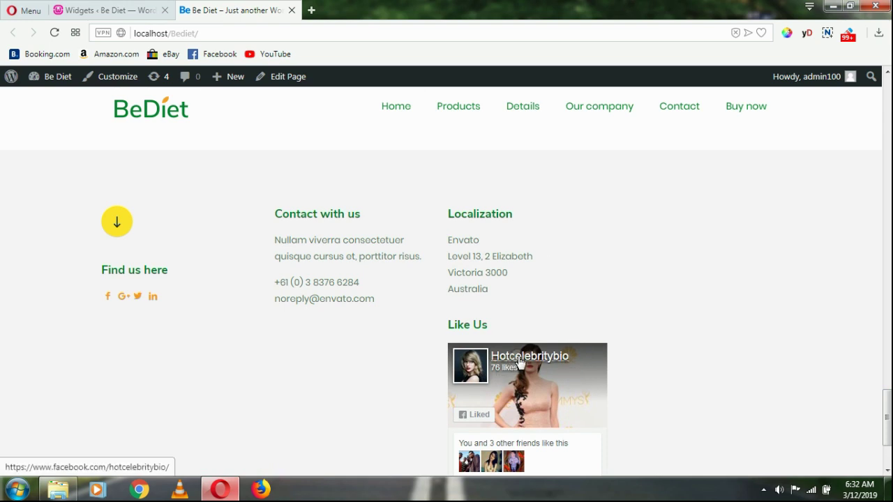
- Return to the WordPress admin and open the FB Like Box settings page
{"action": "left_click", "coordinate": [127, 20]}
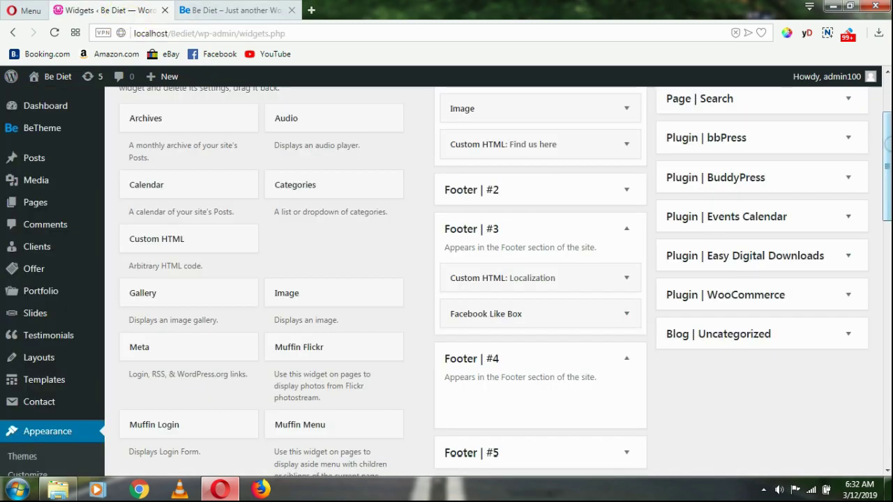
{"action": "scroll", "coordinate": [446, 279], "scroll_direction": "down", "scroll_amount": 3}
{"action": "scroll", "coordinate": [326, 419], "scroll_direction": "down", "scroll_amount": 1}
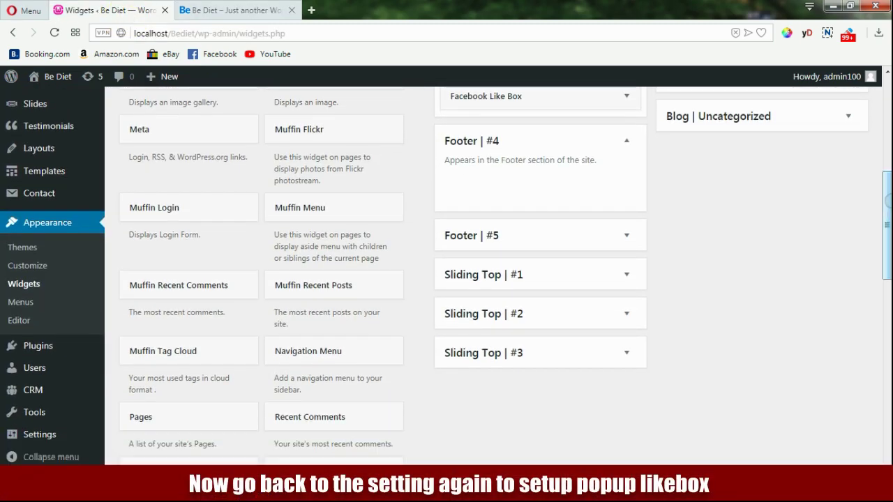
{"action": "mouse_move", "coordinate": [77, 438]}
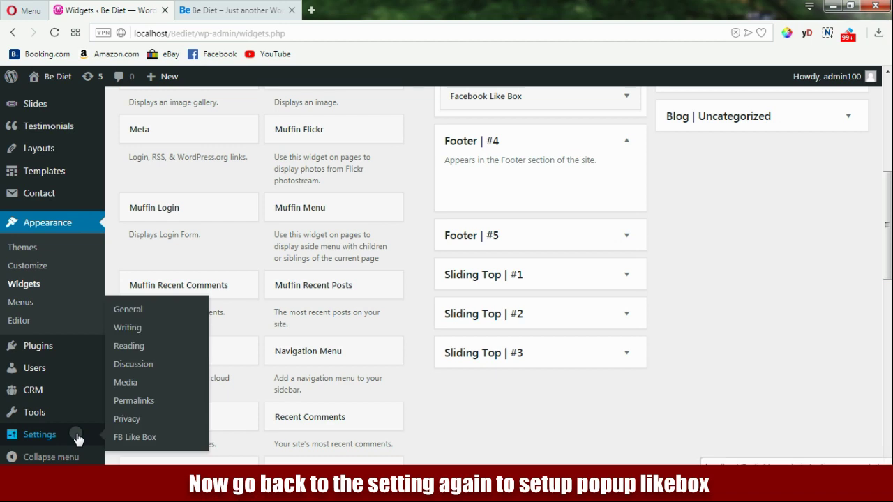
{"action": "left_click", "coordinate": [136, 437]}
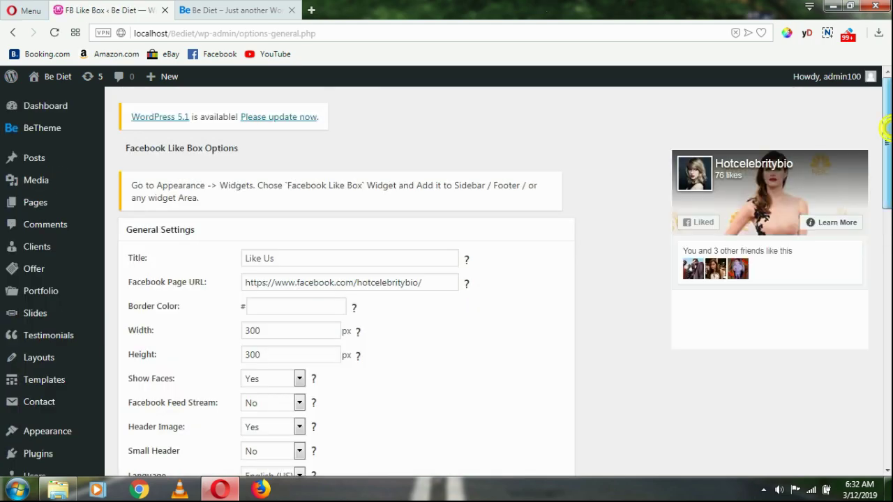
{"action": "left_click_drag", "start_coordinate": [888, 150], "coordinate": [888, 341]}
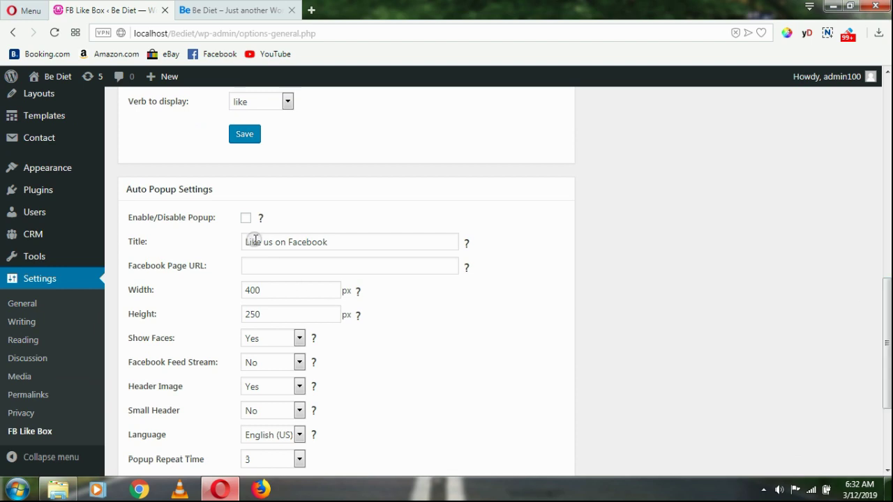
{"action": "left_click", "coordinate": [247, 220]}
{"action": "left_click", "coordinate": [323, 267]}
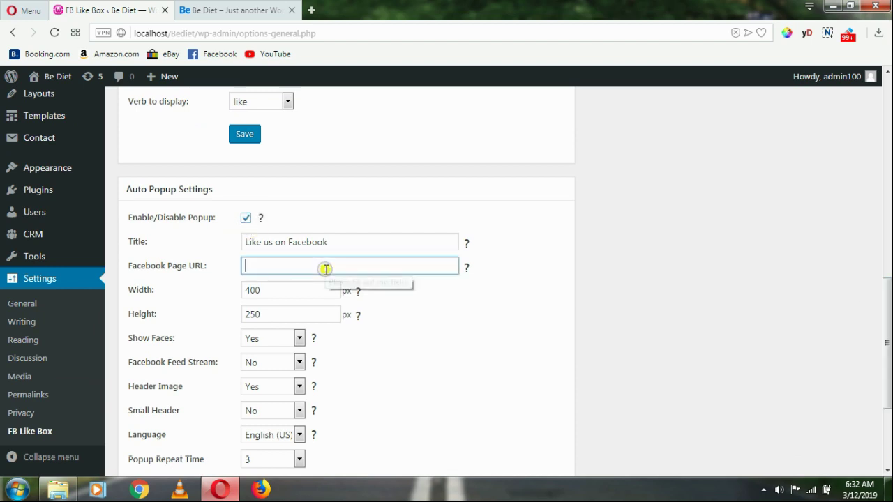
{"action": "type", "text": "https://www.facebook.com/hotcelebritybio/"}
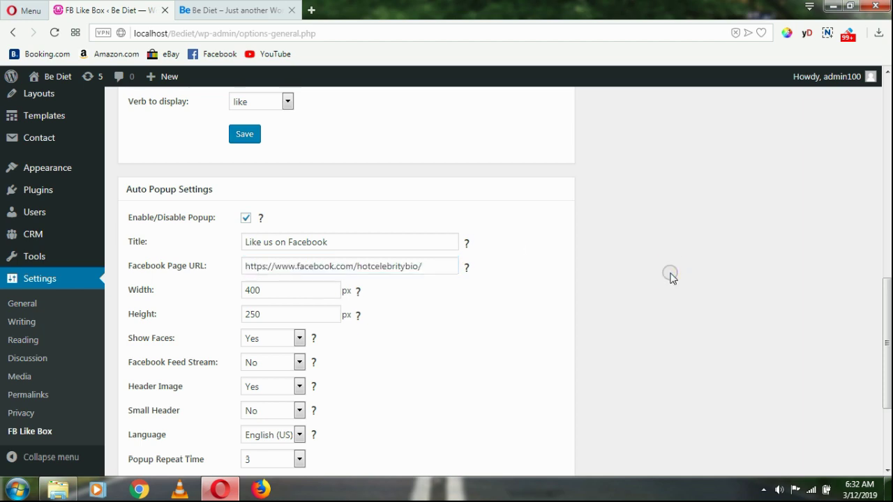
- Keep Popup Repeat Time at 3 and save the auto popup settings
{"action": "left_click_drag", "start_coordinate": [887, 335], "coordinate": [888, 370]}
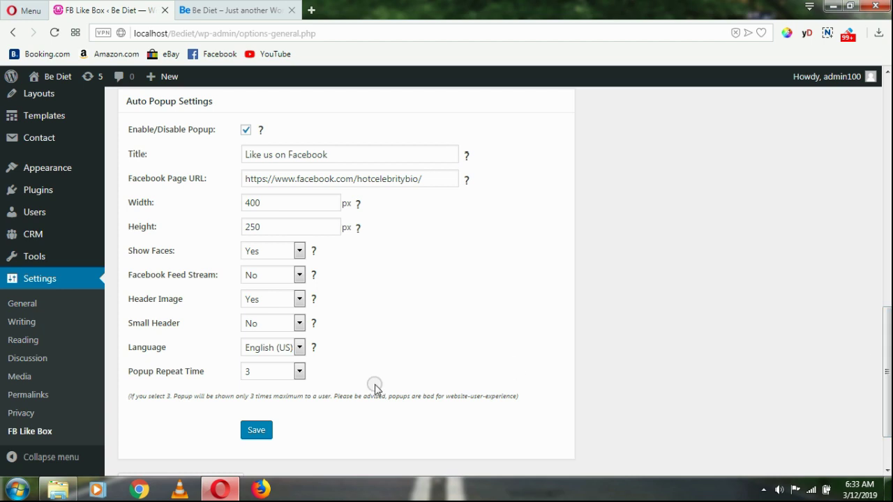
{"action": "left_click", "coordinate": [301, 372]}
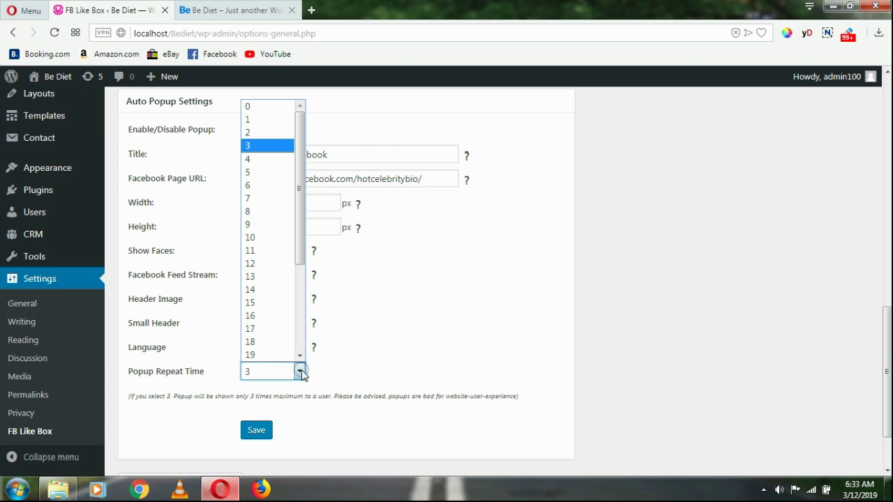
{"action": "left_click", "coordinate": [301, 372]}
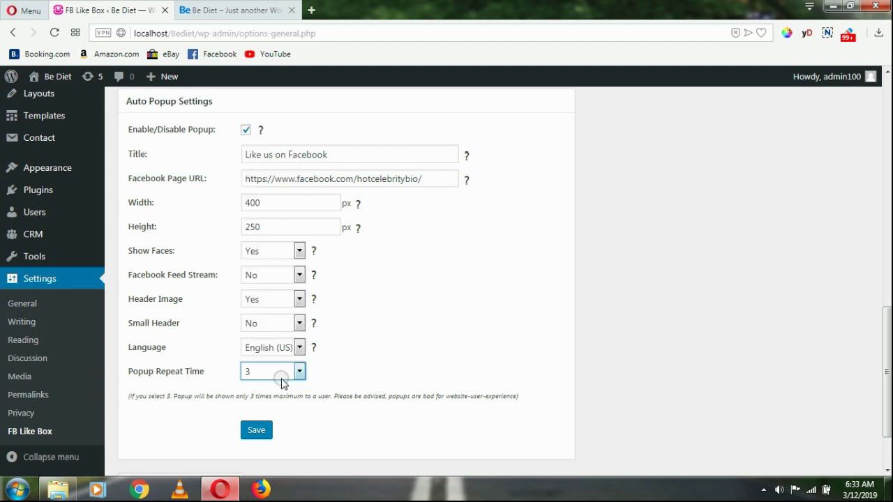
{"action": "left_click", "coordinate": [257, 431]}
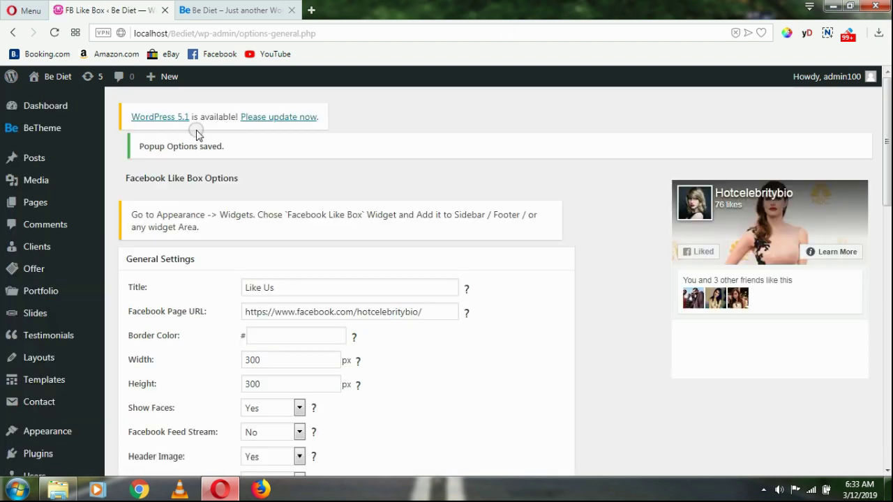
- Reload the site's front page and examine the Like us on Facebook popup
{"action": "mouse_move", "coordinate": [23, 82]}
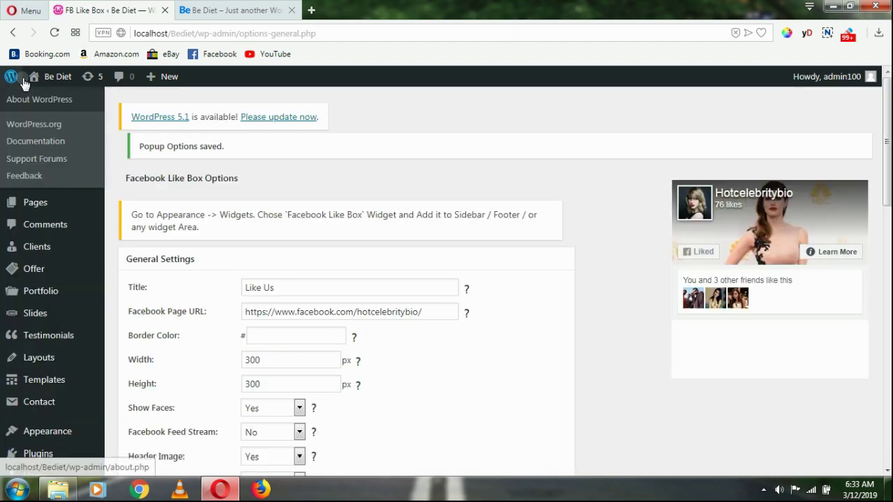
{"action": "left_click", "coordinate": [221, 10]}
{"action": "left_click", "coordinate": [55, 33]}
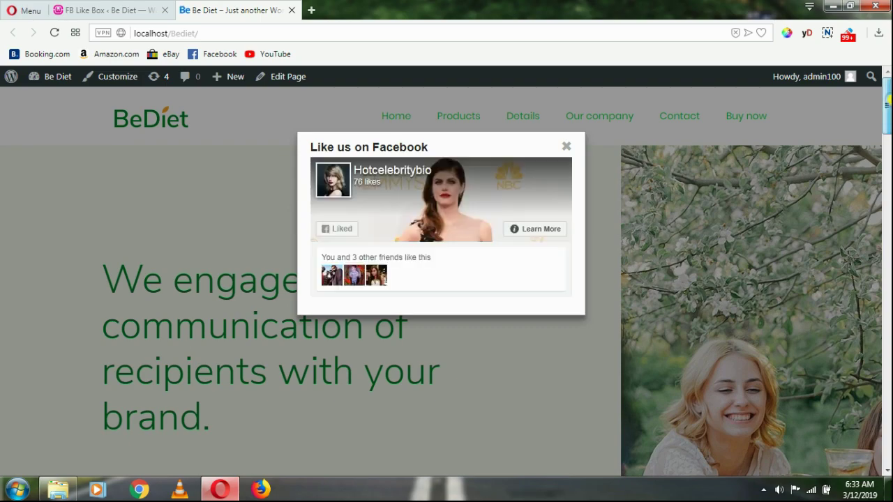
{"action": "scroll", "coordinate": [447, 279], "scroll_direction": "down", "scroll_amount": 5}
{"action": "scroll", "coordinate": [446, 279], "scroll_direction": "up", "scroll_amount": 5}
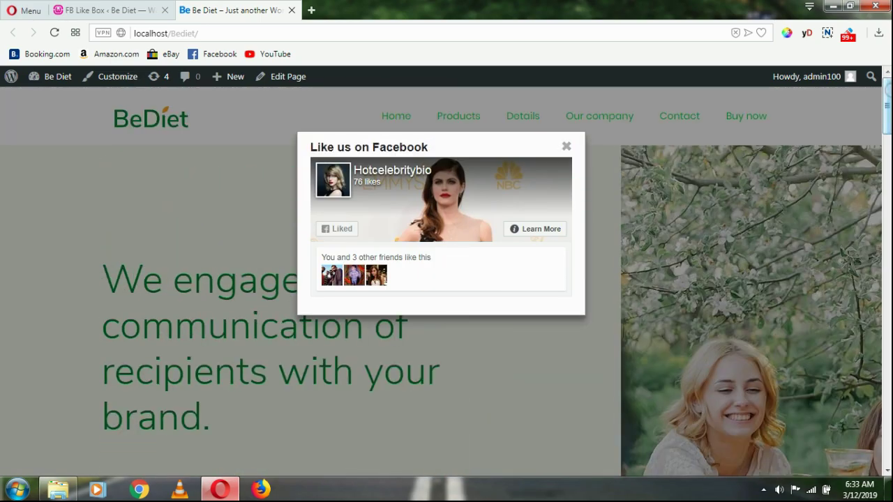
{"action": "left_click", "coordinate": [339, 230]}
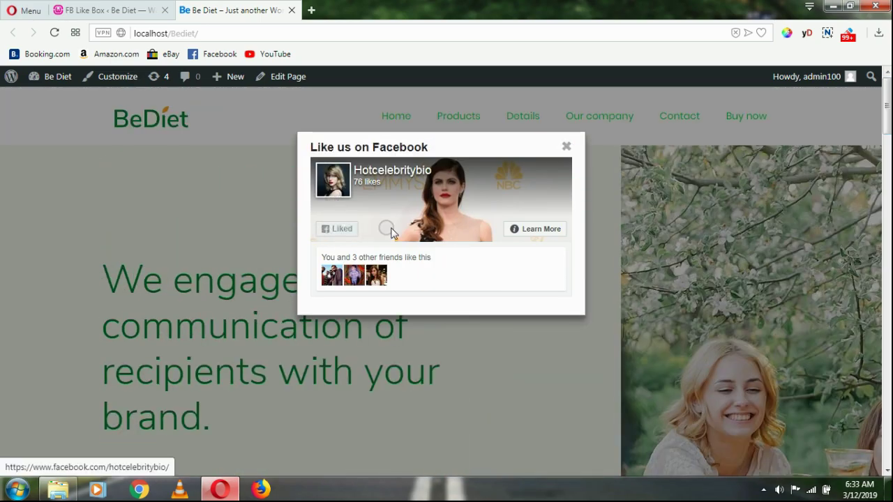